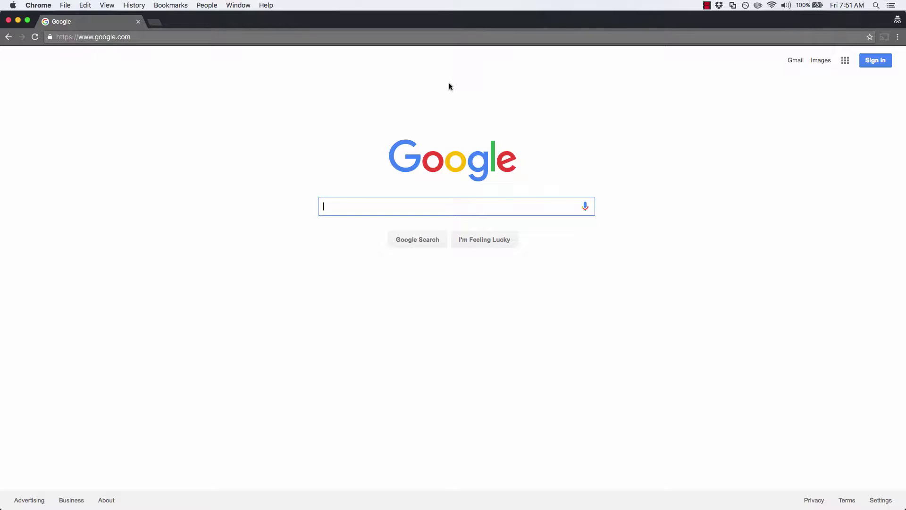
Step: Go to faxzero.com in the browser
{"action": "left_click", "coordinate": [270, 36]}
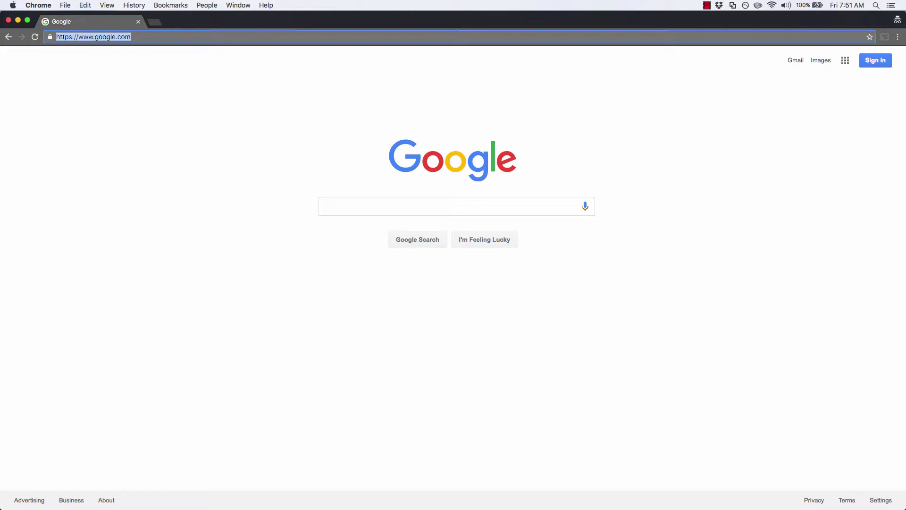
{"action": "type", "text": "faxzero.com"}
{"action": "key", "text": "Return"}
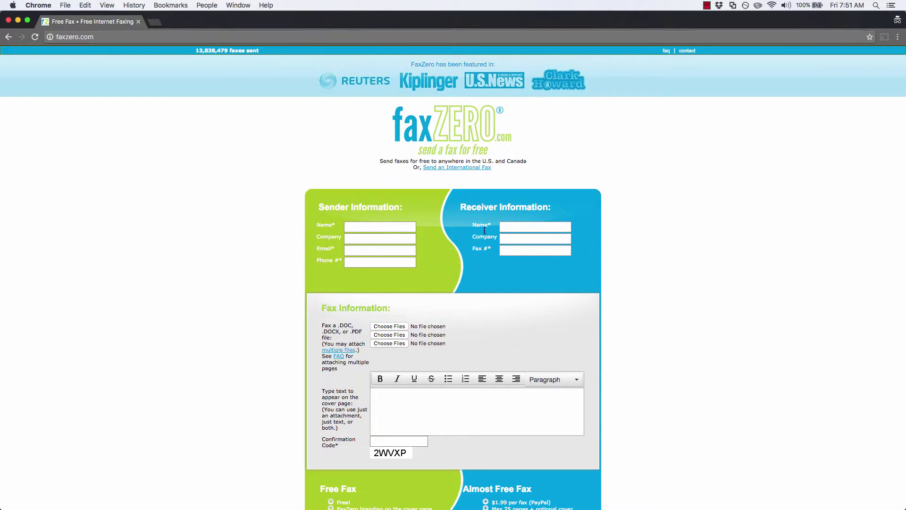
Step: Look over the empty fax form's receiver fields and attachment instructions
{"action": "left_click", "coordinate": [527, 230]}
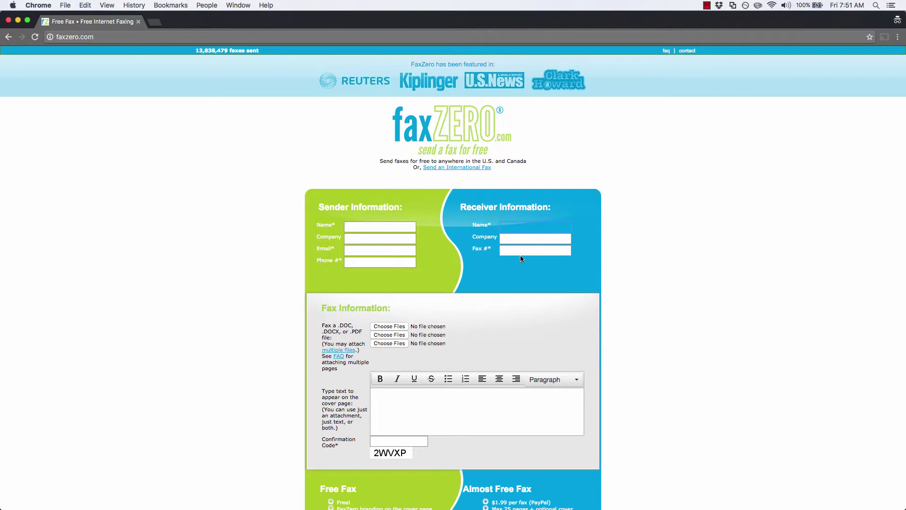
{"action": "scroll", "coordinate": [573, 299], "scroll_direction": "down", "scroll_amount": 2}
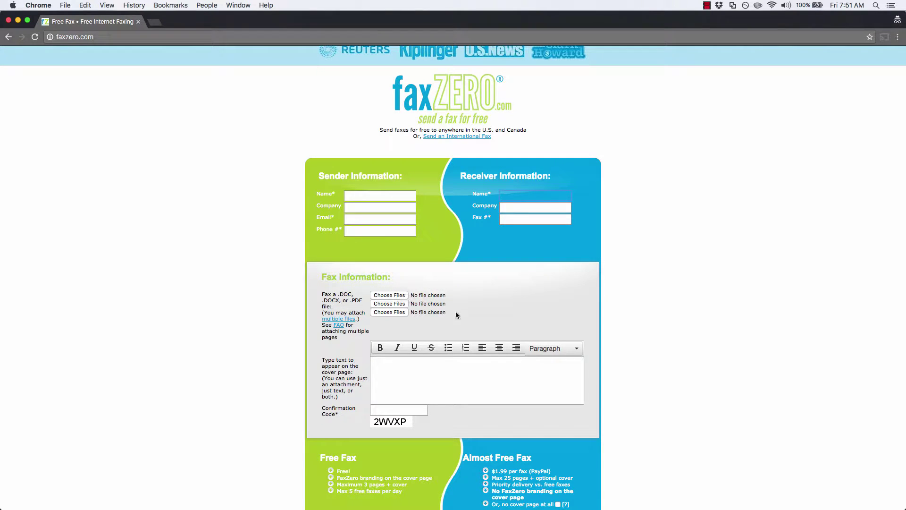
{"action": "scroll", "coordinate": [415, 374], "scroll_direction": "down", "scroll_amount": 1}
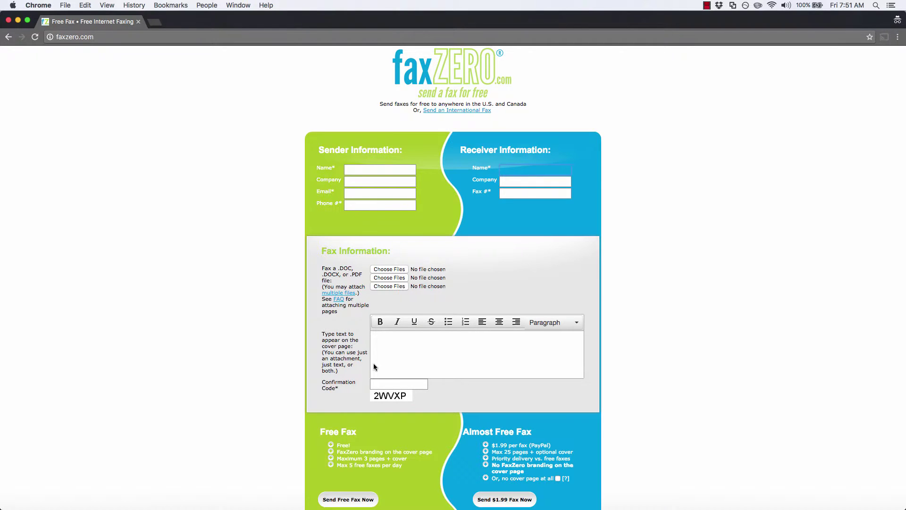
{"action": "left_click_drag", "start_coordinate": [324, 348], "coordinate": [350, 346]}
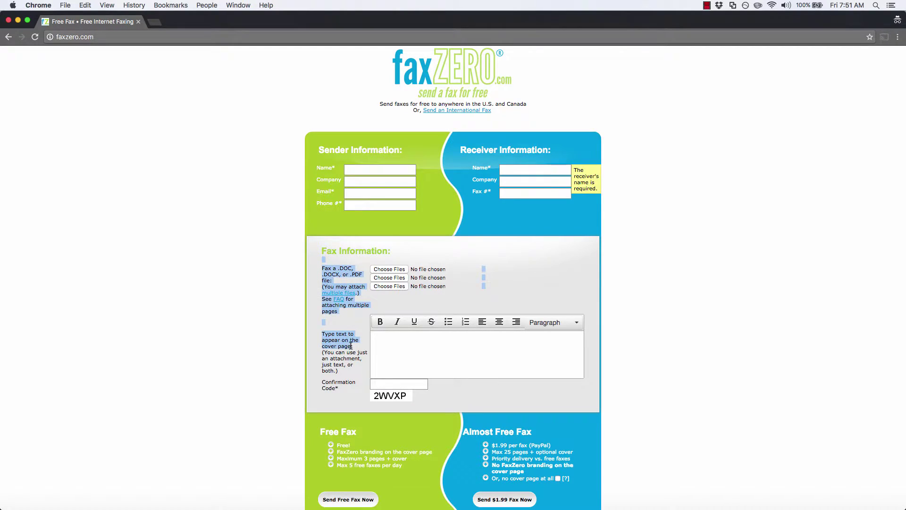
{"action": "left_click", "coordinate": [351, 346]}
{"action": "scroll", "coordinate": [354, 364], "scroll_direction": "down", "scroll_amount": 2}
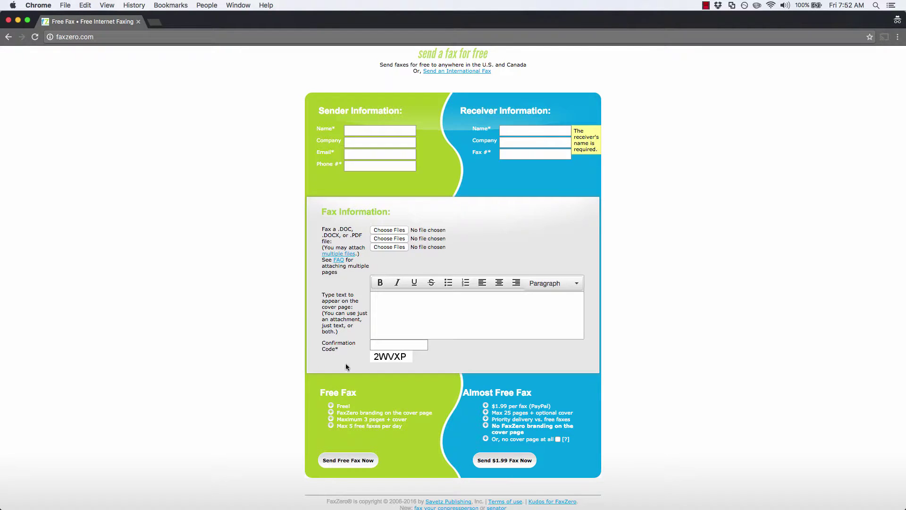
Step: Load smallpdf.com in a new tab and open its Split PDF tool
{"action": "left_click", "coordinate": [158, 23]}
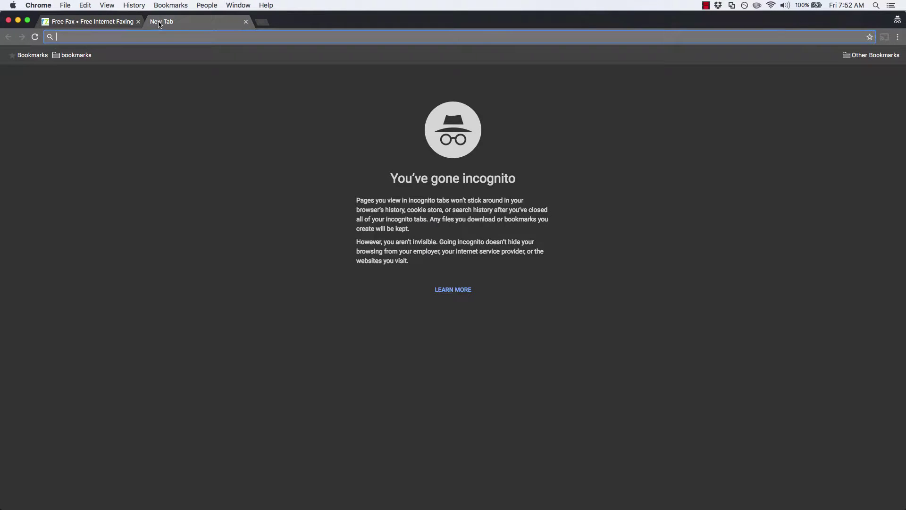
{"action": "type", "text": "smallp"}
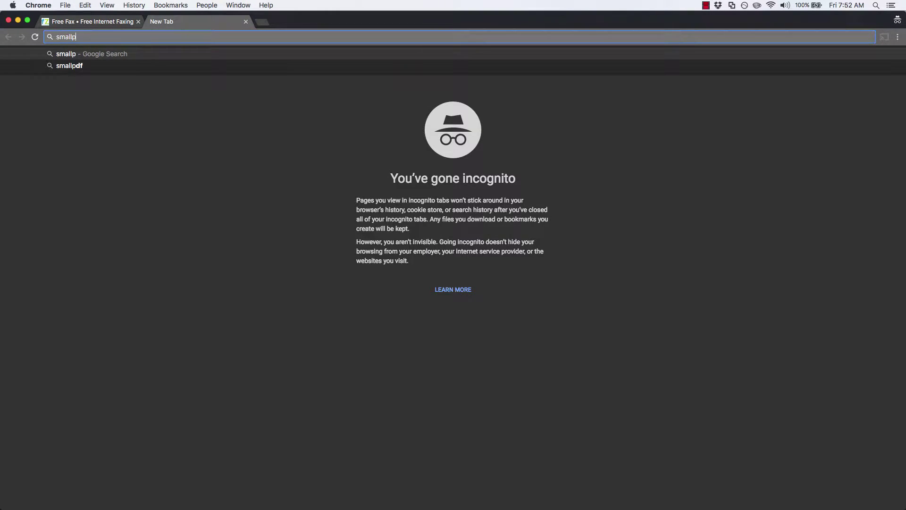
{"action": "type", "text": "df.com"}
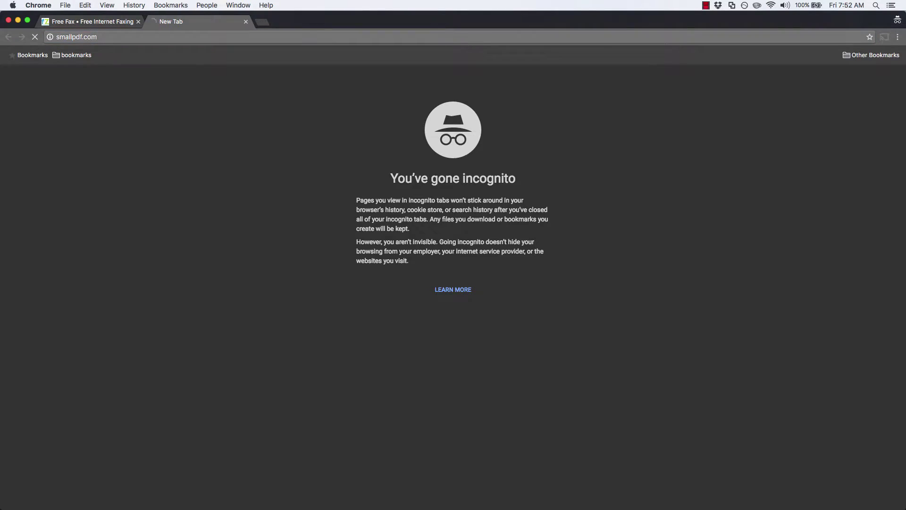
{"action": "key", "text": "Return"}
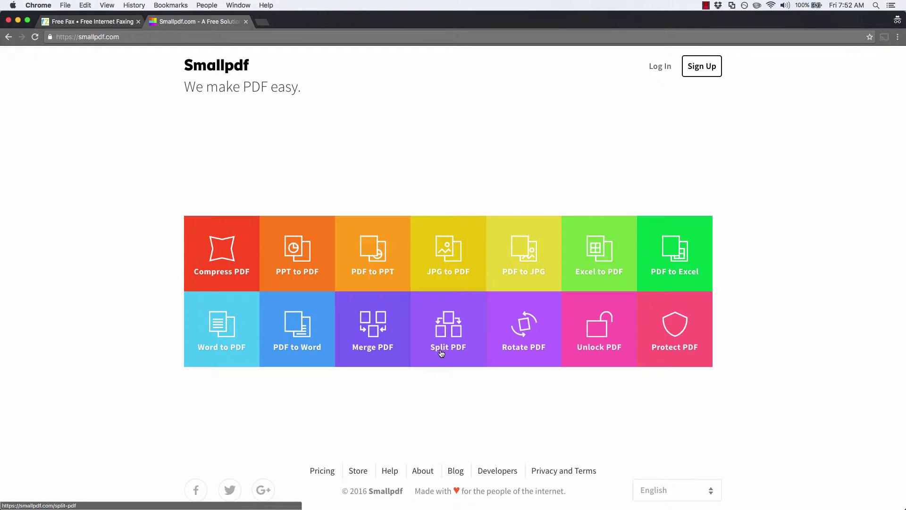
{"action": "left_click", "coordinate": [440, 353]}
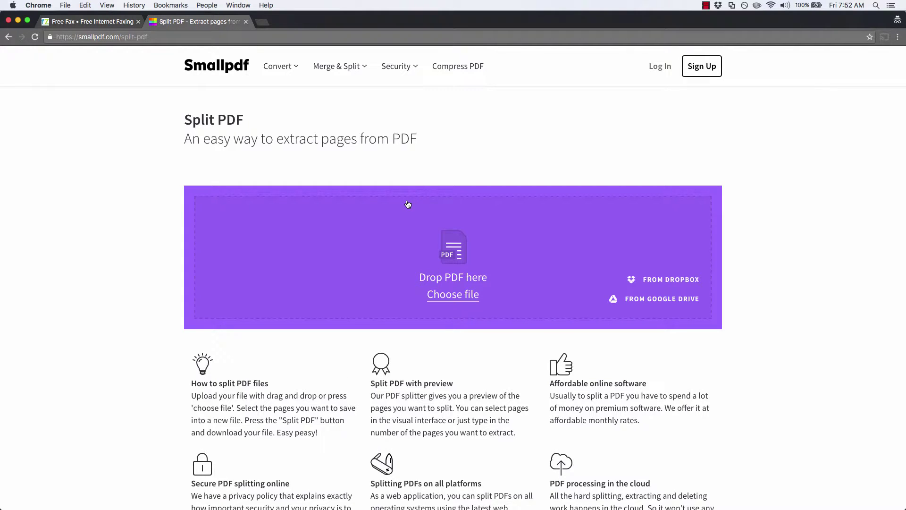
{"action": "left_click", "coordinate": [108, 21]}
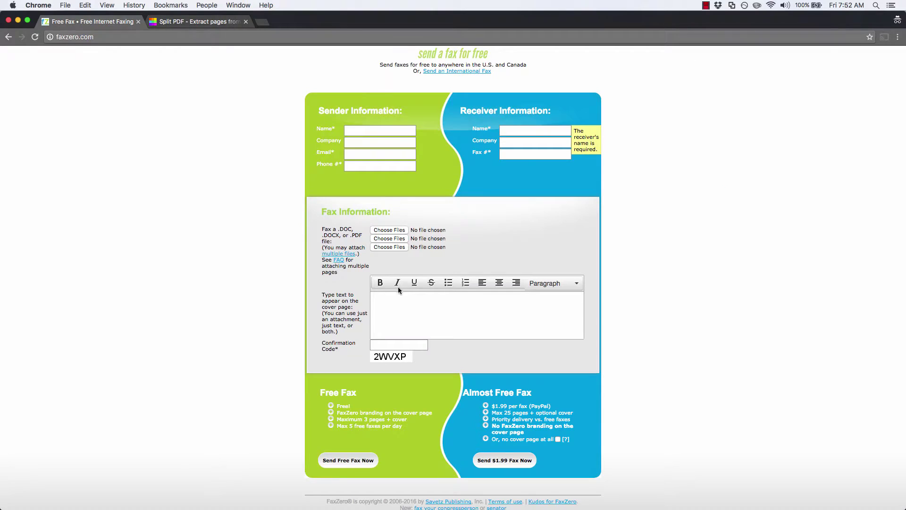
{"action": "left_click", "coordinate": [201, 21]}
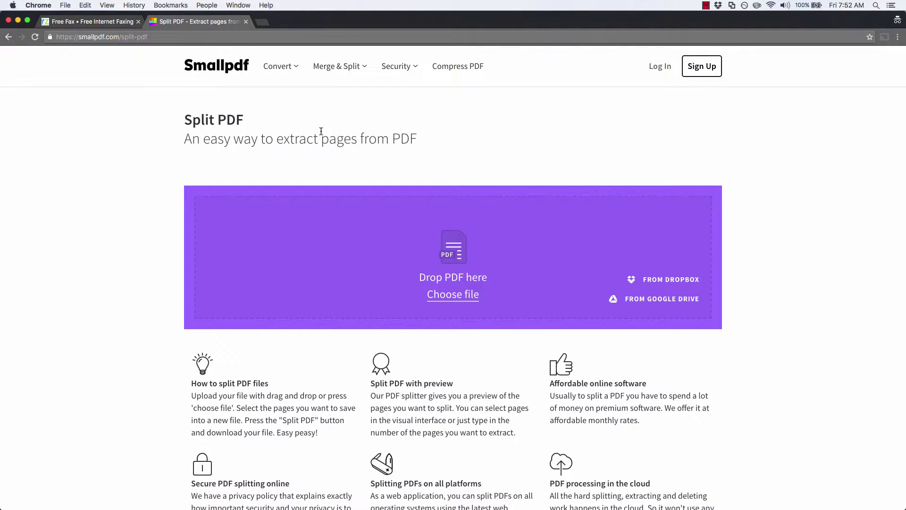
Step: Upload the six-page PDF and split pages 1–3 into selection.pdf
{"action": "left_click", "coordinate": [452, 301]}
{"action": "key", "text": "Return"}
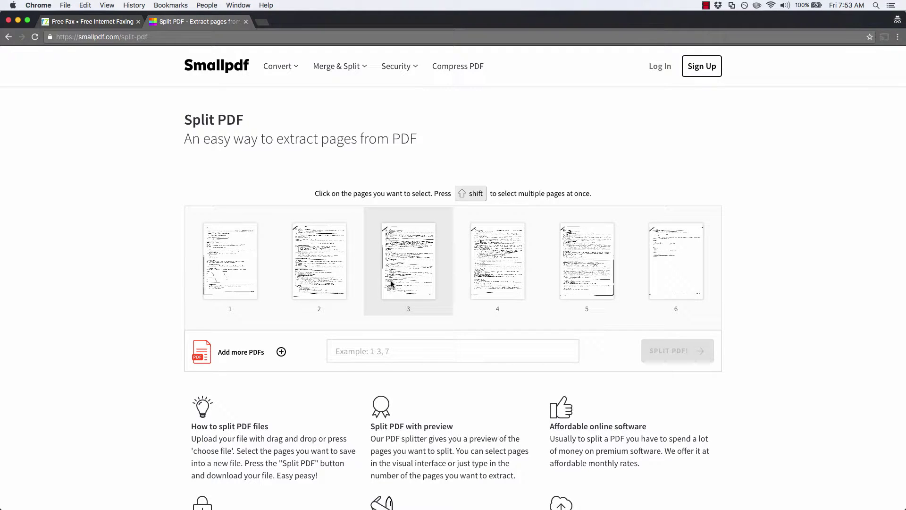
{"action": "left_click", "coordinate": [242, 278]}
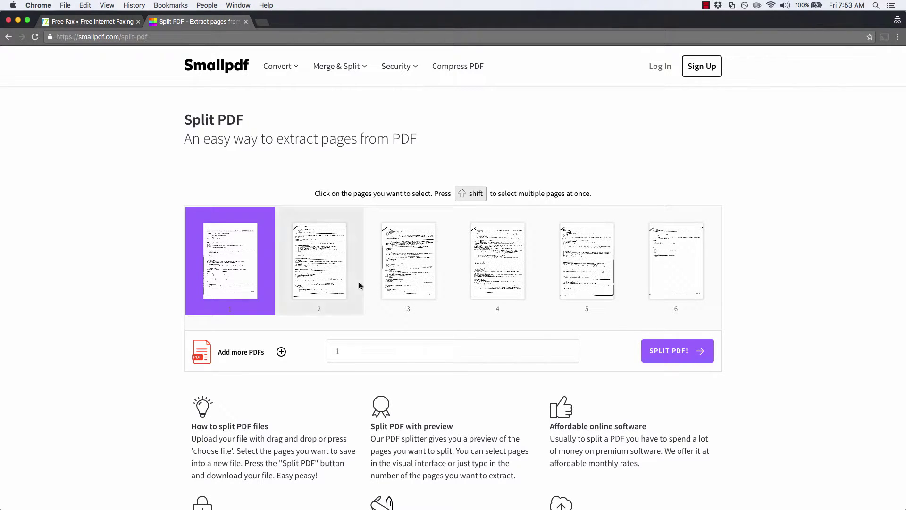
{"action": "left_click", "coordinate": [430, 260], "text": "shift"}
{"action": "left_click", "coordinate": [692, 356]}
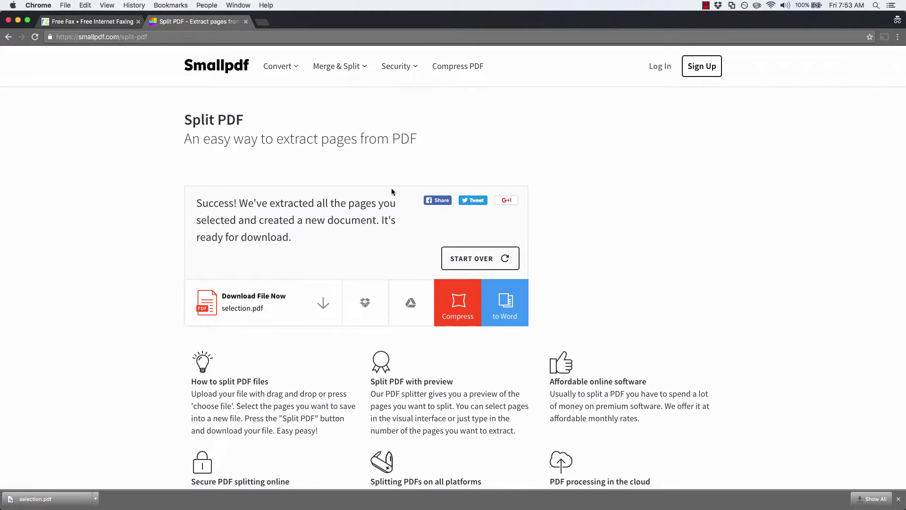
Step: Re-upload the six-page PDF, extract pages 4–6 and download them as selection (1).pdf
{"action": "left_click", "coordinate": [481, 260]}
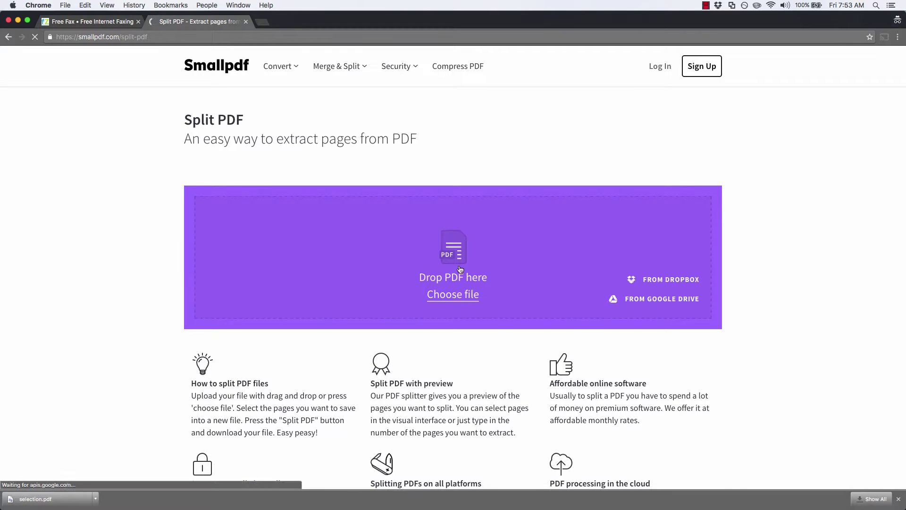
{"action": "left_click", "coordinate": [436, 295]}
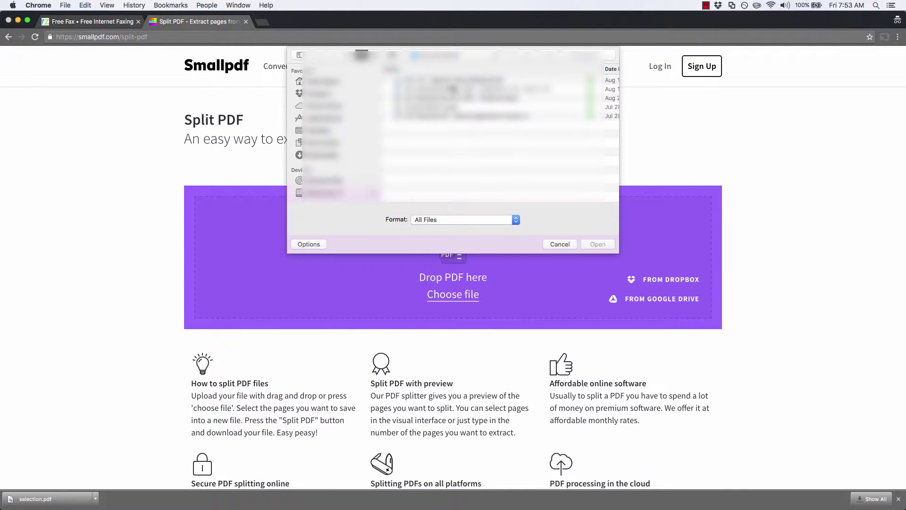
{"action": "double_click", "coordinate": [435, 85]}
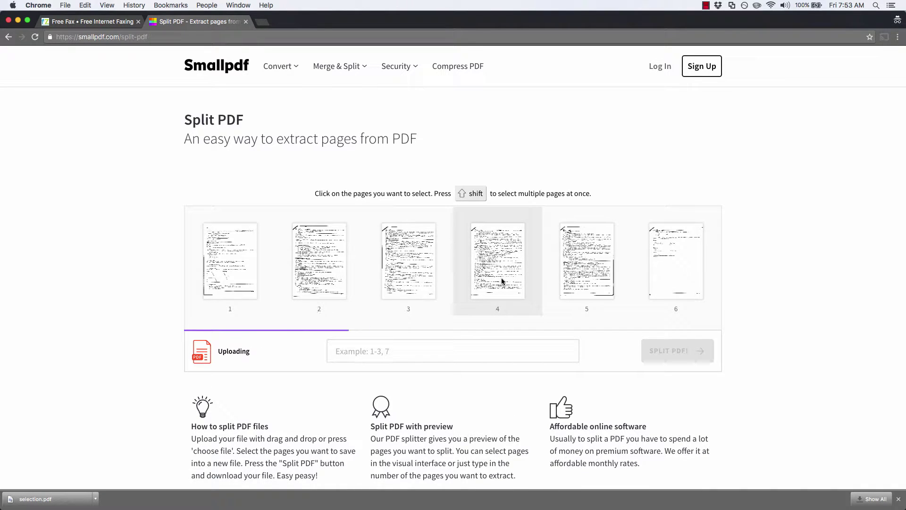
{"action": "left_click", "coordinate": [502, 280]}
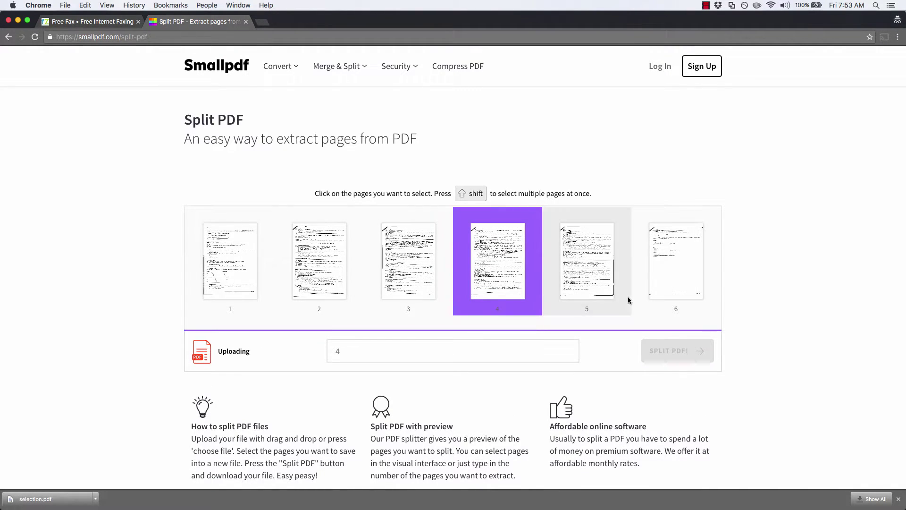
{"action": "left_click", "coordinate": [675, 267], "text": "shift"}
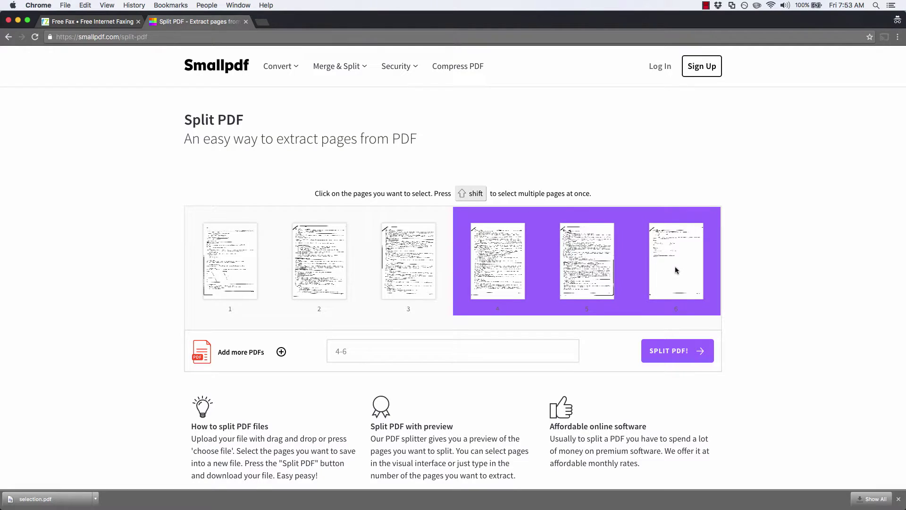
{"action": "left_click", "coordinate": [677, 352]}
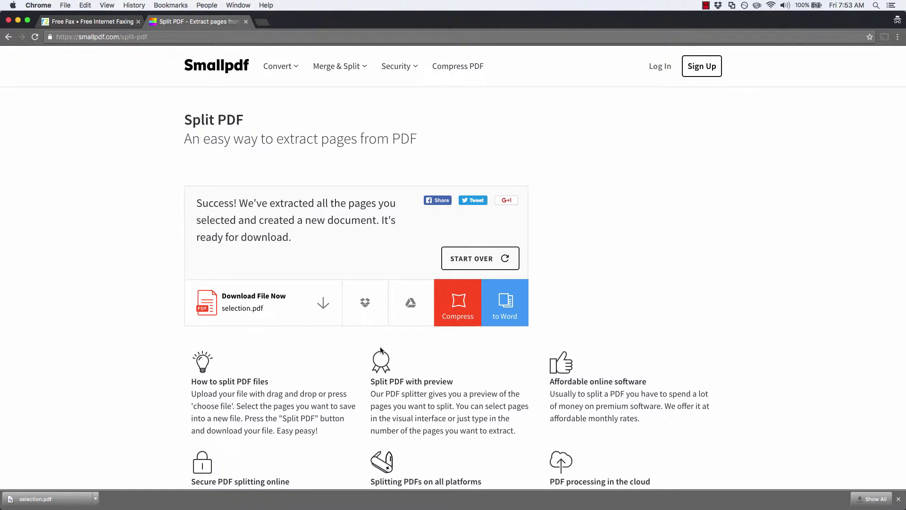
{"action": "left_click", "coordinate": [250, 308]}
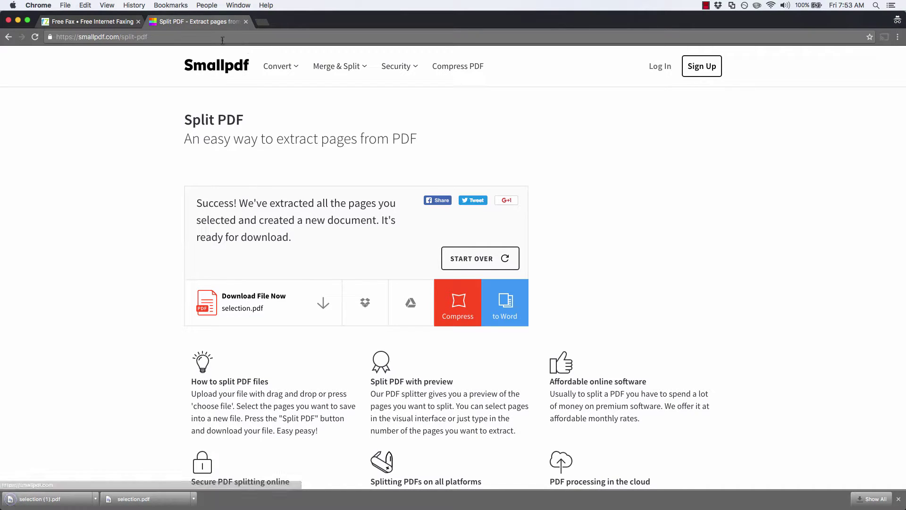
Step: Close the Smallpdf tab and load the copied faxzero.com address in a new tab
{"action": "left_click", "coordinate": [246, 22]}
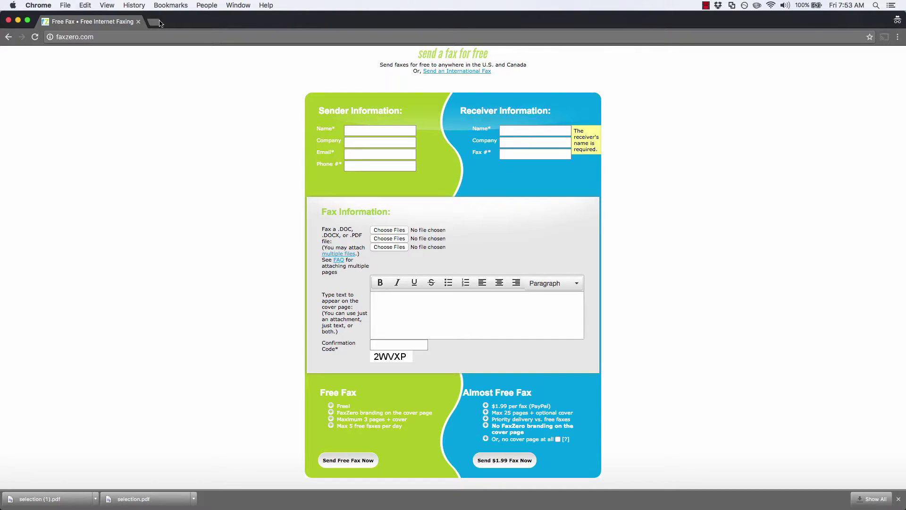
{"action": "left_click", "coordinate": [98, 38]}
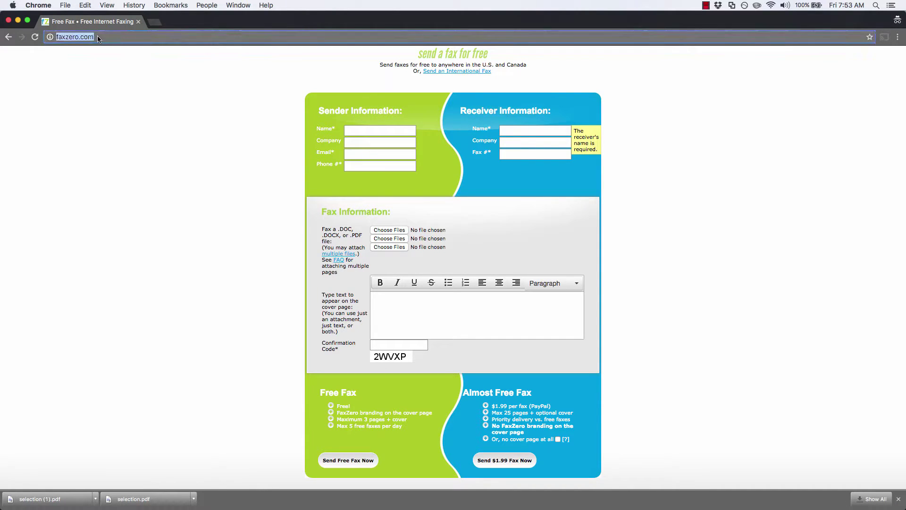
{"action": "left_click", "coordinate": [155, 22]}
{"action": "key", "text": "super+v"}
{"action": "key", "text": "Return"}
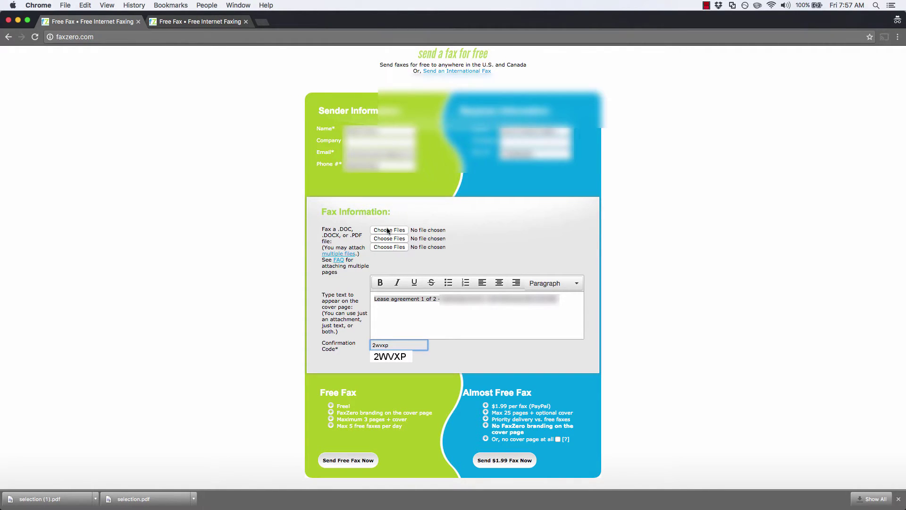
Step: Attach selection.pdf from Downloads to the first fax form
{"action": "left_click", "coordinate": [387, 230]}
{"action": "left_click", "coordinate": [312, 156]}
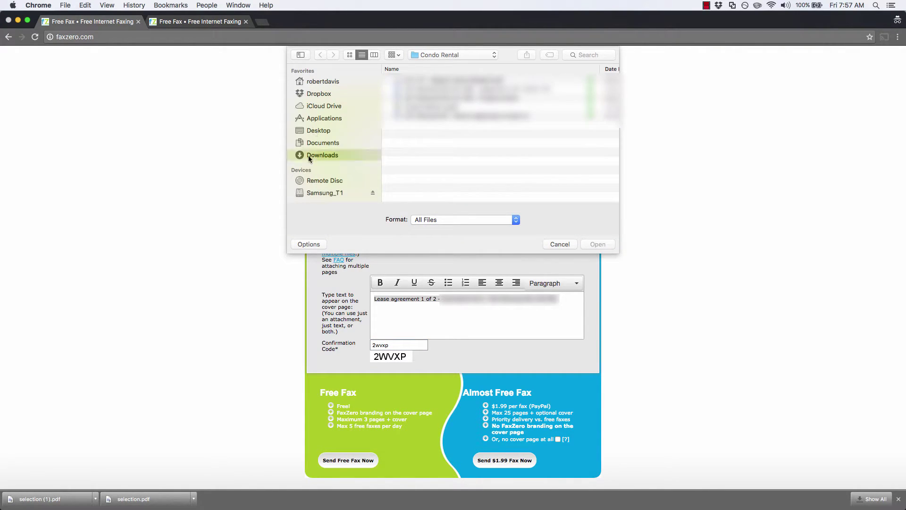
{"action": "double_click", "coordinate": [411, 89]}
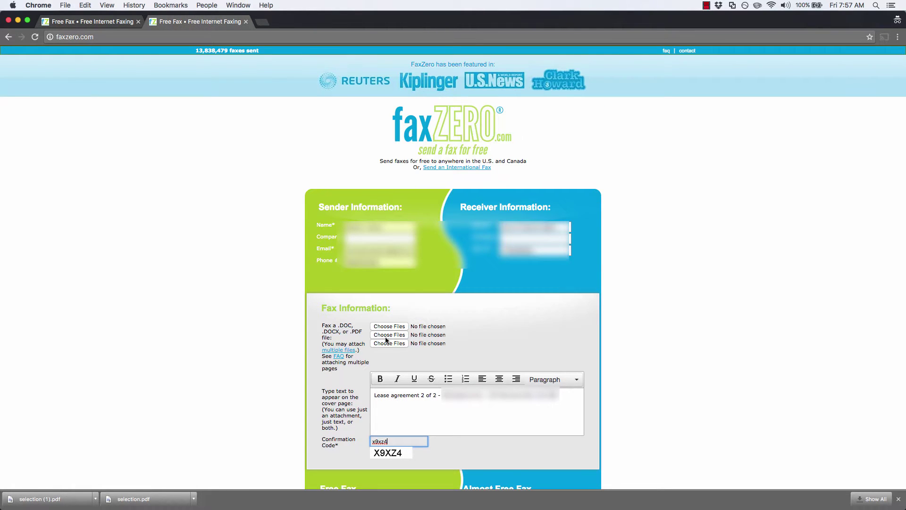
Step: Attach selection (1).pdf to the second form and note the three-page free fax limit
{"action": "left_click", "coordinate": [390, 326]}
{"action": "key", "text": "Return"}
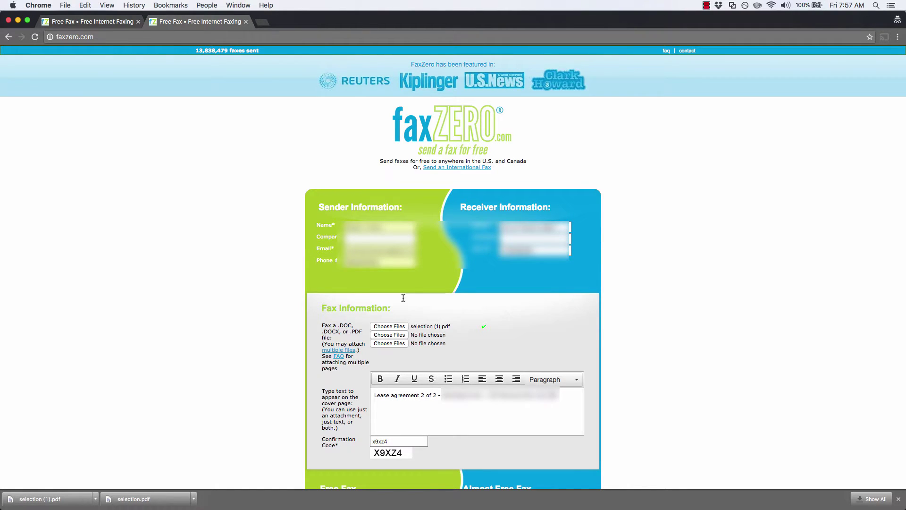
{"action": "left_click", "coordinate": [86, 24]}
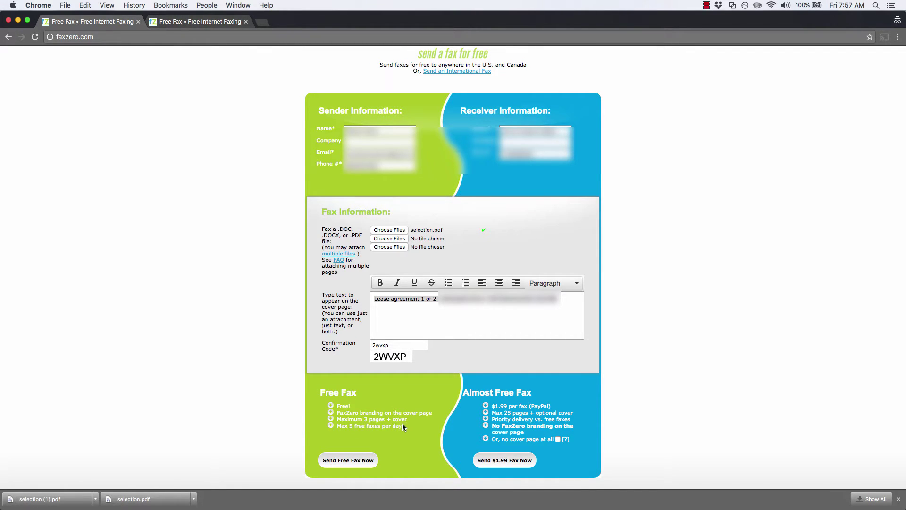
{"action": "left_click_drag", "start_coordinate": [354, 418], "coordinate": [373, 419]}
{"action": "left_click", "coordinate": [408, 317]}
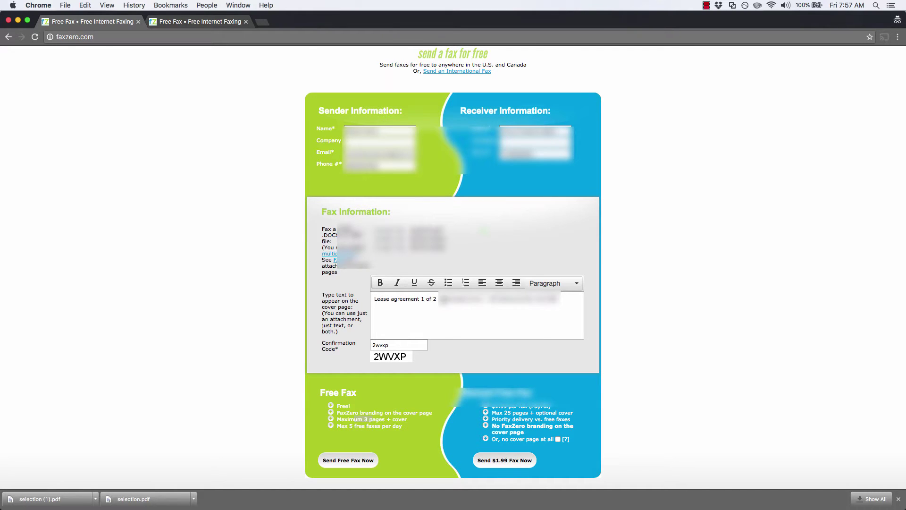
{"action": "left_click", "coordinate": [199, 22]}
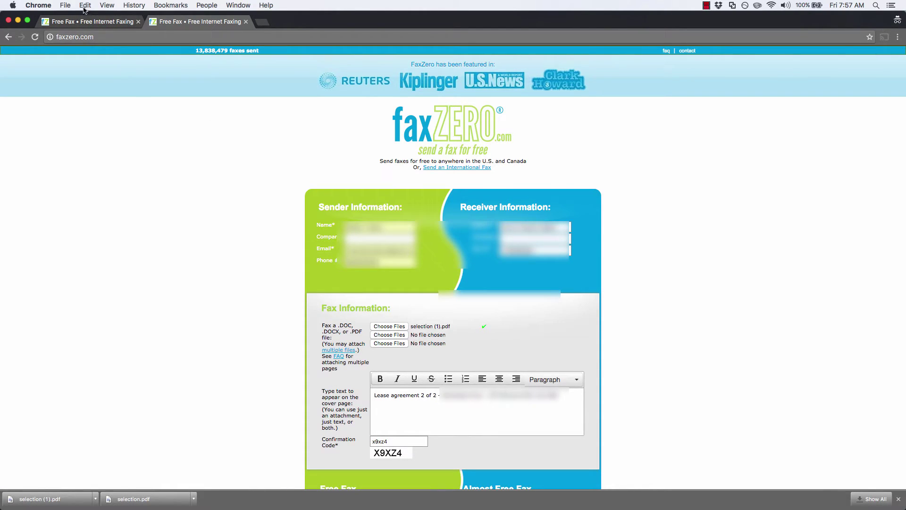
Step: Send the Lease agreement 1 of 2 form as a free fax
{"action": "left_click", "coordinate": [84, 21]}
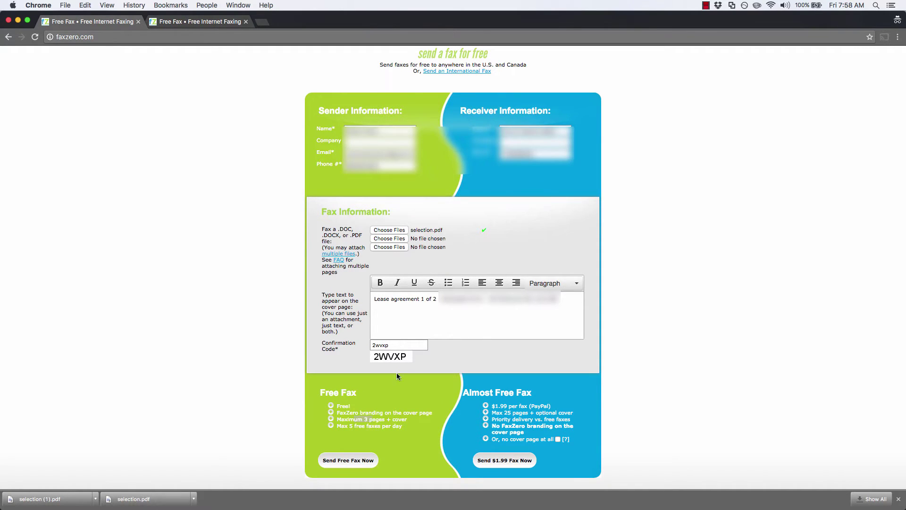
{"action": "left_click", "coordinate": [347, 463]}
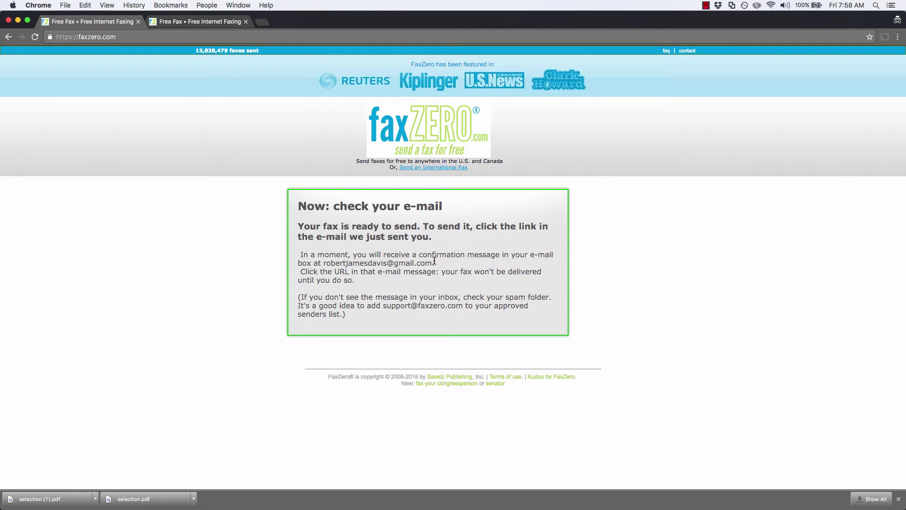
Step: Review FaxZero's Now Sending Fax page after the part 1 e-mail confirmation
{"action": "left_click_drag", "start_coordinate": [435, 262], "coordinate": [397, 261]}
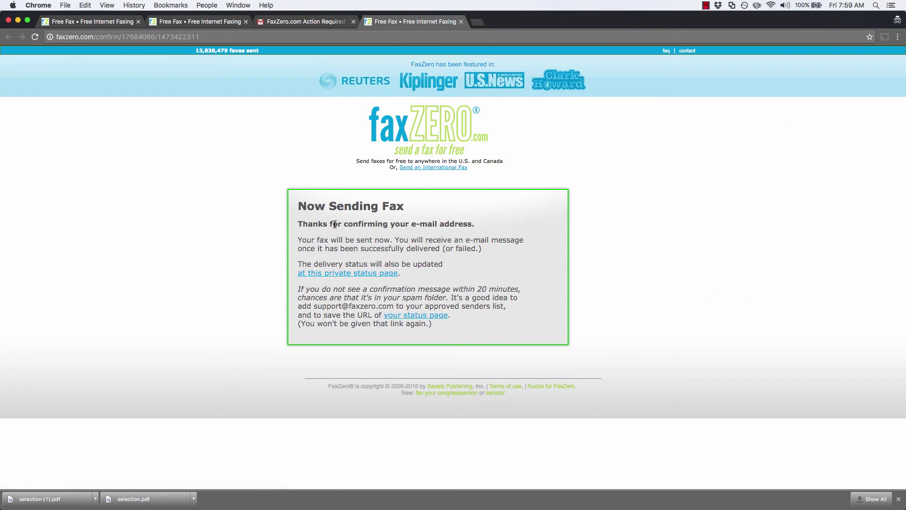
{"action": "mouse_move", "coordinate": [299, 206]}
{"action": "left_mouse_down"}
{"action": "mouse_move", "coordinate": [411, 232]}
{"action": "mouse_move", "coordinate": [475, 233]}
{"action": "left_mouse_up"}
{"action": "left_click", "coordinate": [442, 239]}
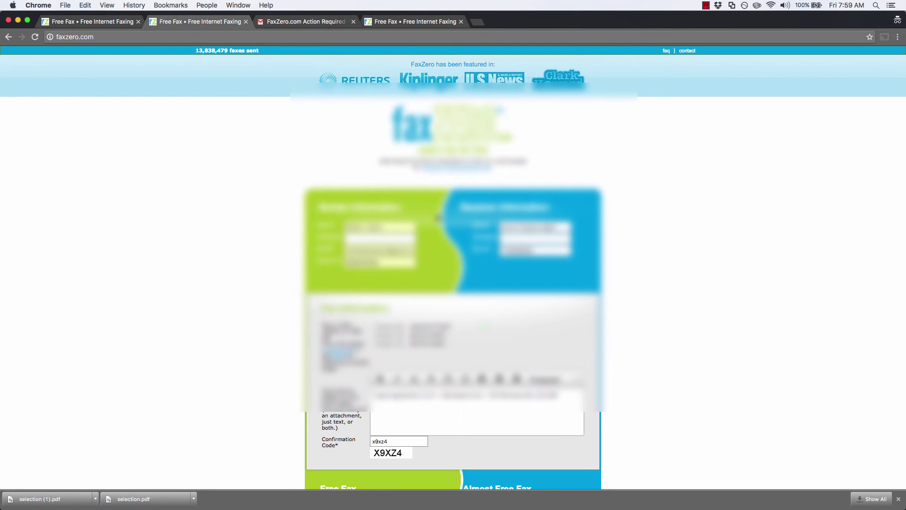
Step: Send the Lease agreement 2 of 2 fax and open its confirmation e-mail
{"action": "scroll", "coordinate": [439, 236], "scroll_direction": "down", "scroll_amount": 3}
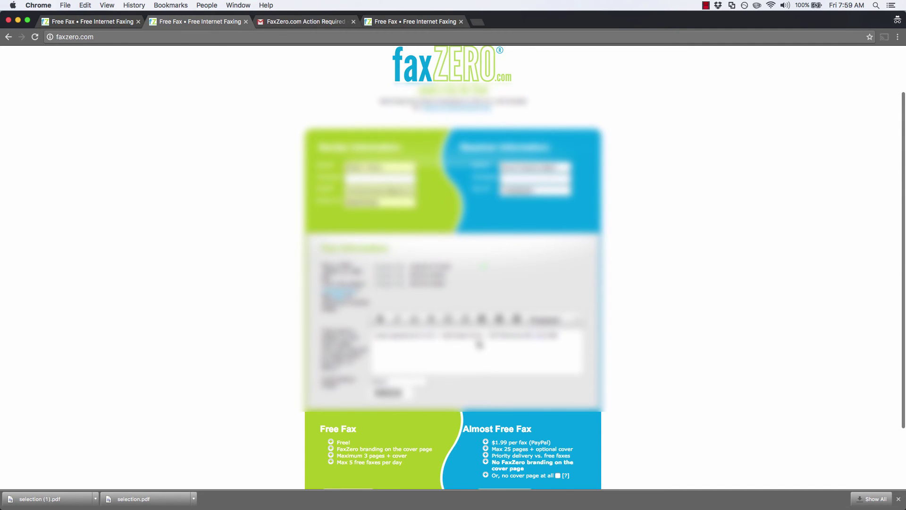
{"action": "scroll", "coordinate": [477, 344], "scroll_direction": "down", "scroll_amount": 3}
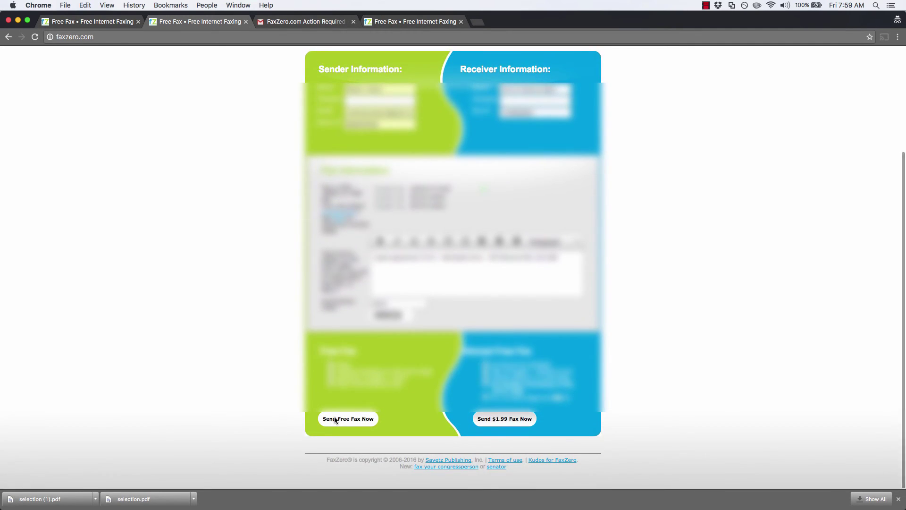
{"action": "left_click", "coordinate": [335, 419]}
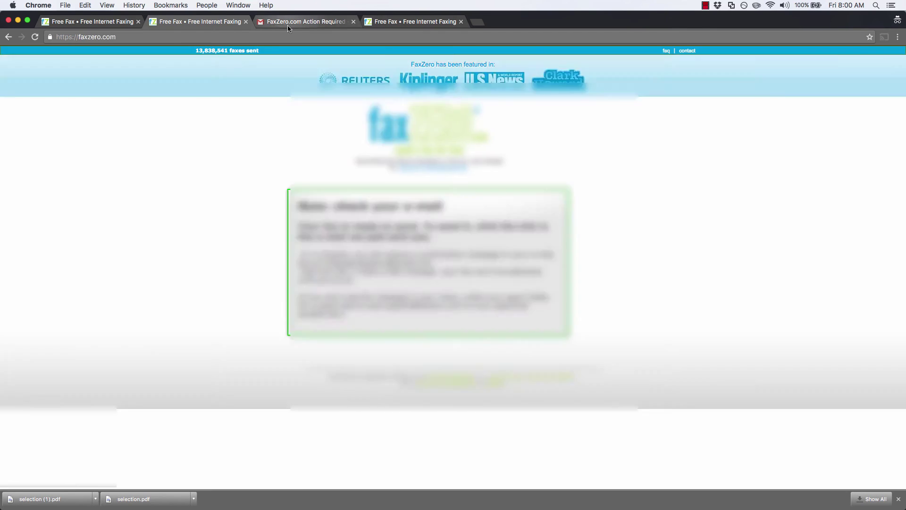
{"action": "left_click", "coordinate": [289, 27]}
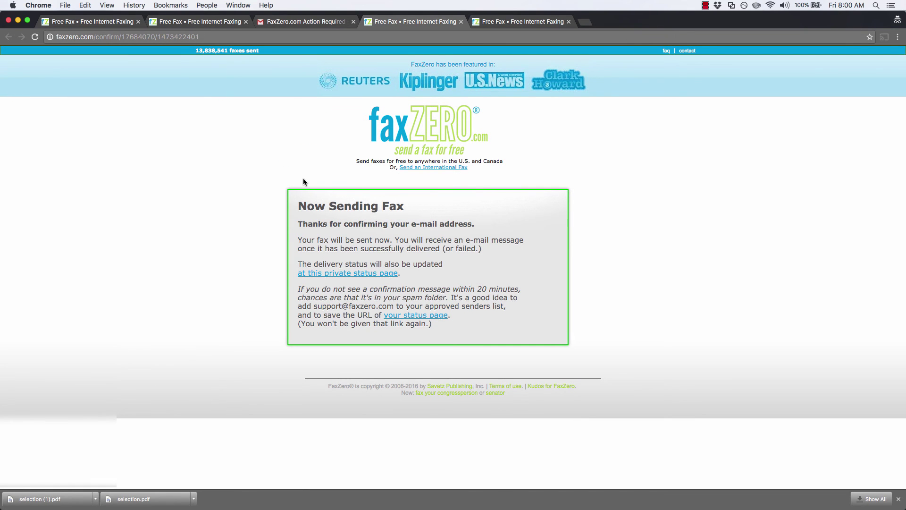
Step: Glance at the Gmail confirmation, then return to the first fax's check-e-mail page
{"action": "left_click", "coordinate": [289, 22]}
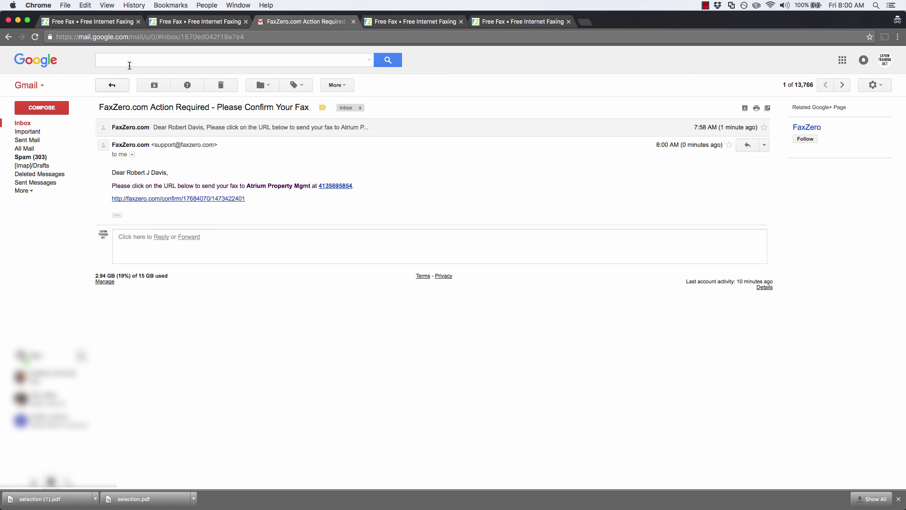
{"action": "left_click", "coordinate": [94, 21]}
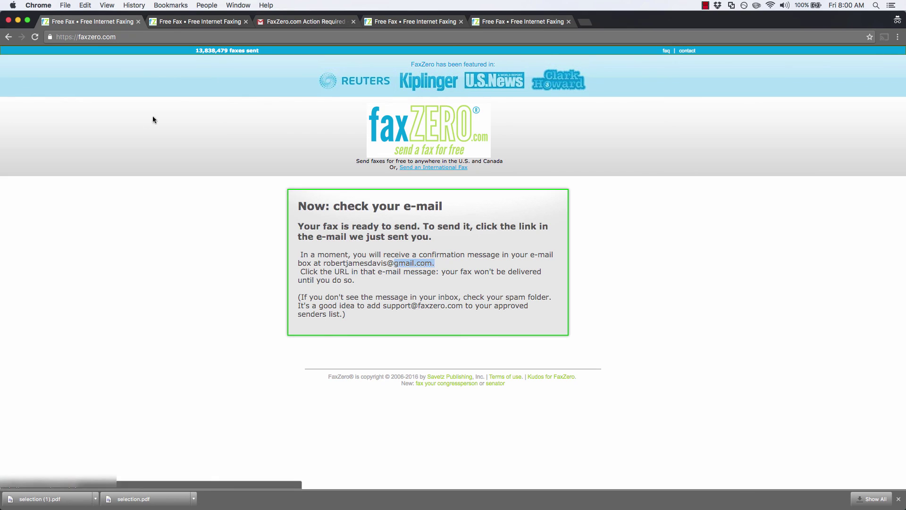